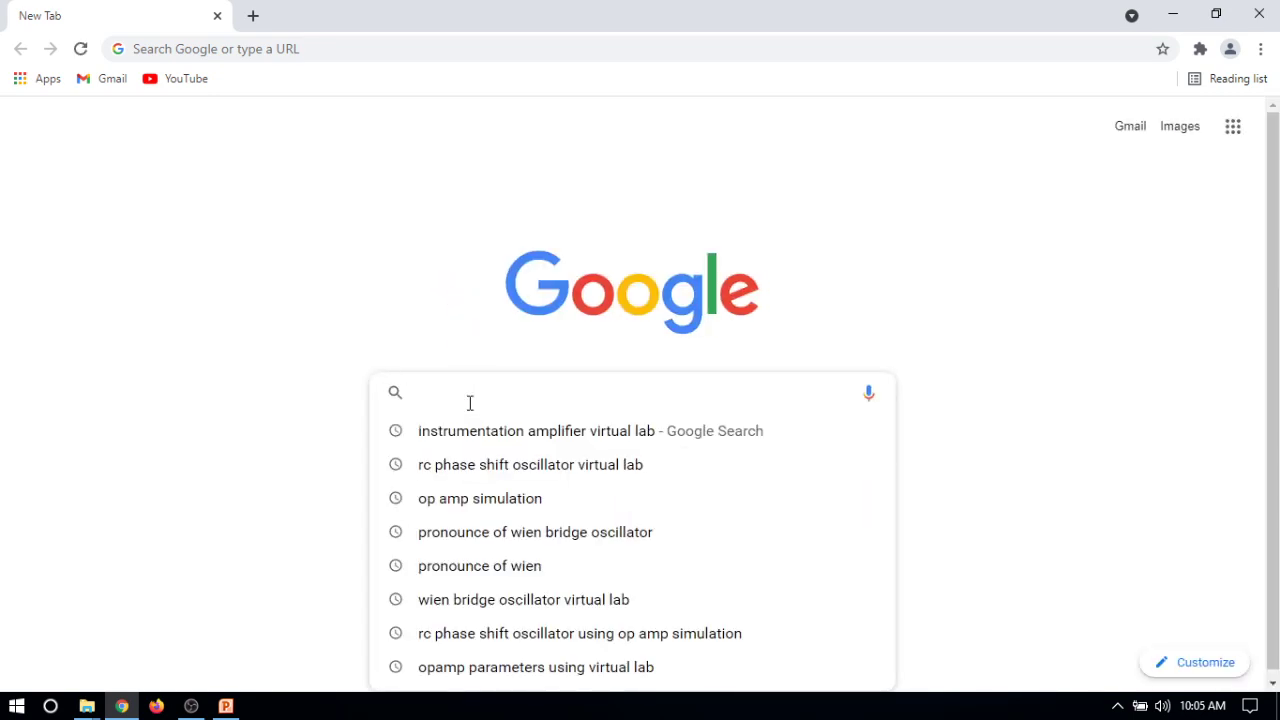
Step: Type 'in' in the Google search box so it autocompletes to 'instrumentation amplifier virtual lab'
type("in")
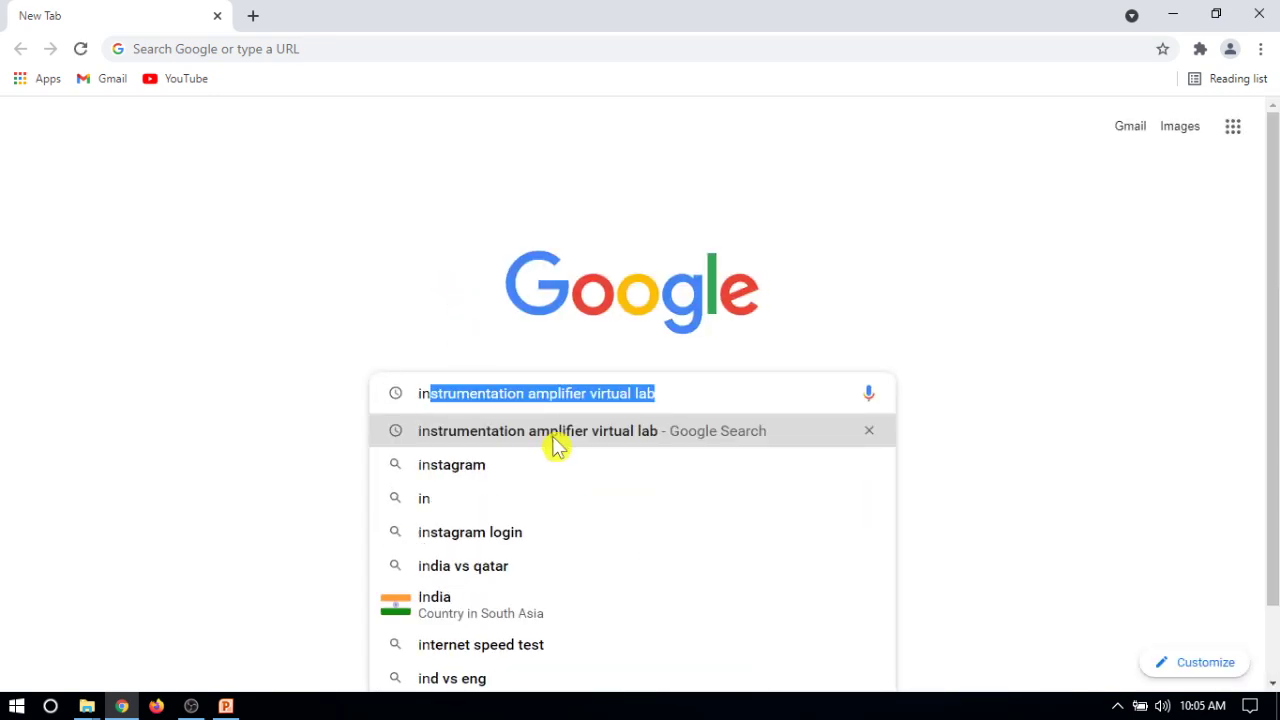
Step: Search for 'instrumentation amplifier virtual lab' and open the 'To simulate Biopotential Amplifier' result
left_click(683, 401)
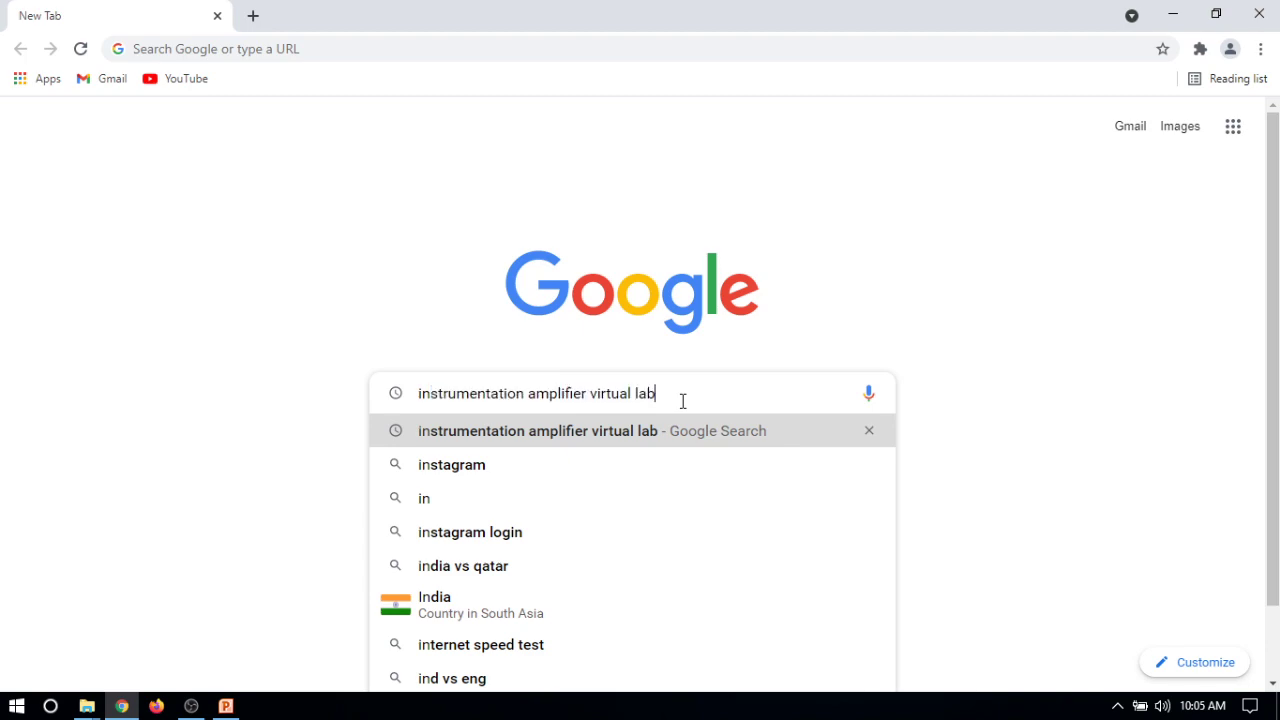
key("Return")
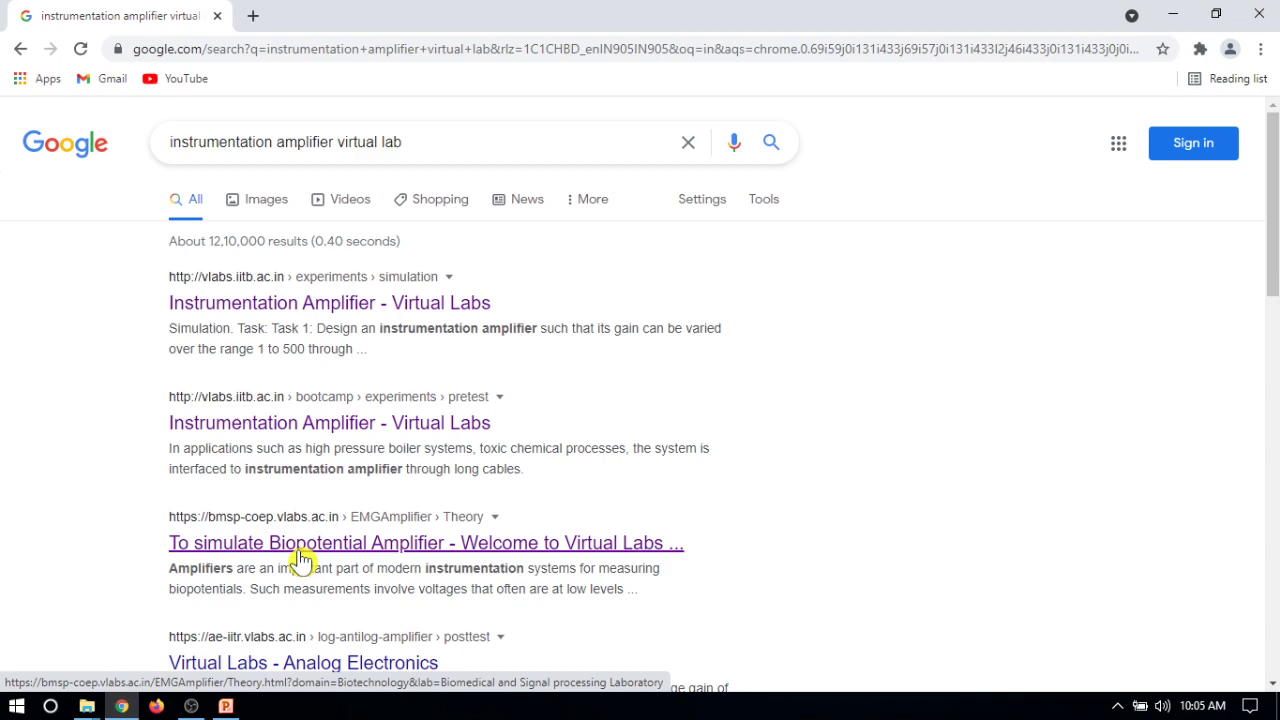
left_click(301, 560)
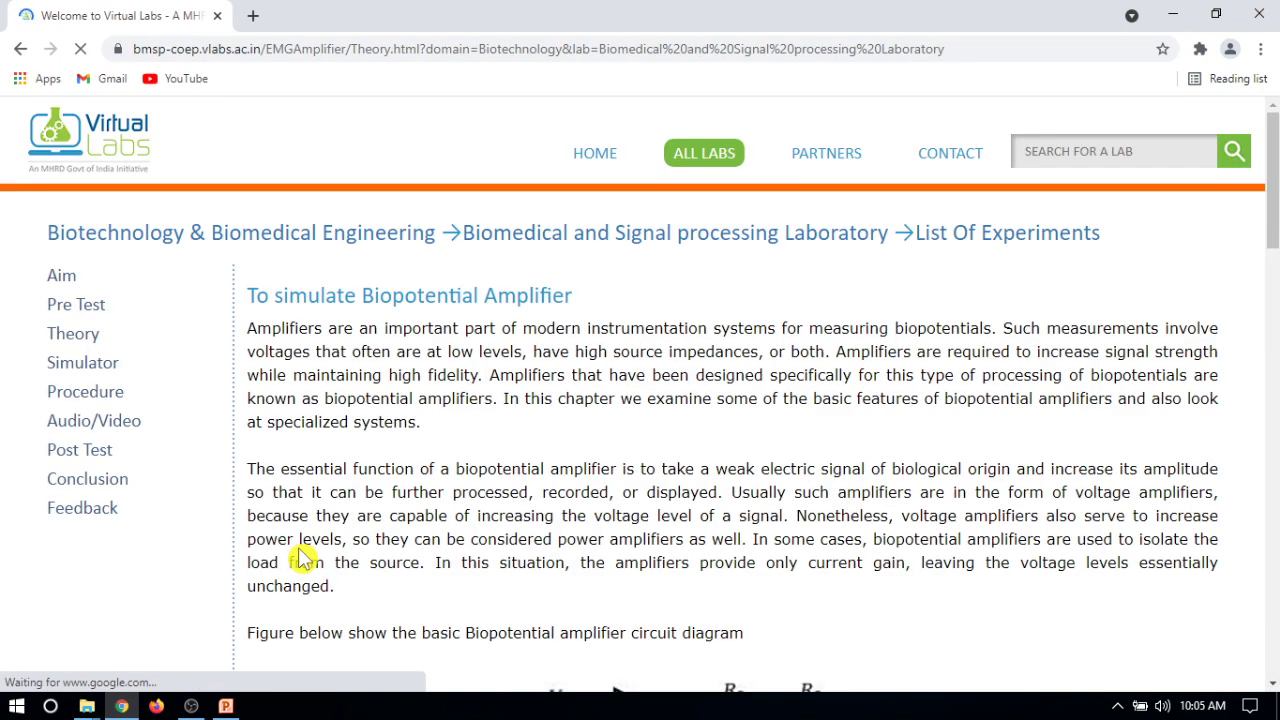
Step: Go to the Simulator page and start simulation 1 in a new EMG Amplifier tab
left_click(87, 373)
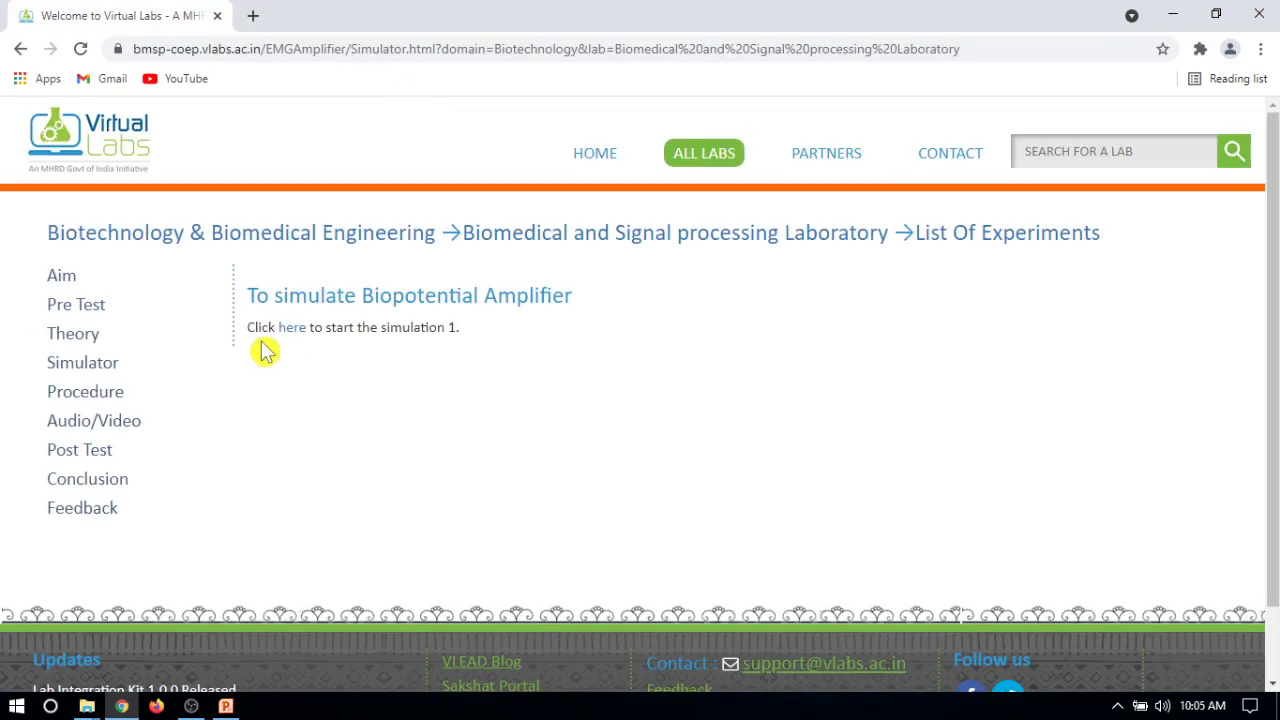
left_click(293, 334)
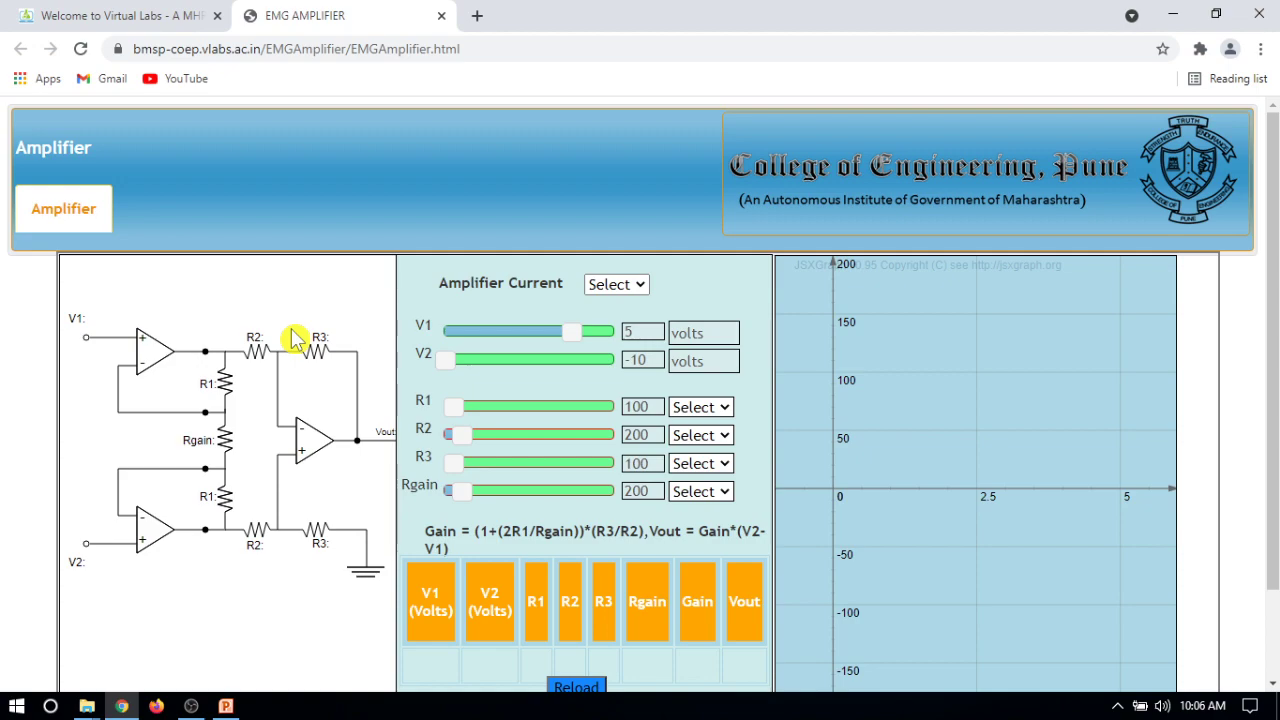
Step: Set Amplifier Current to AC so a sine-wave output is plotted
left_click(646, 289)
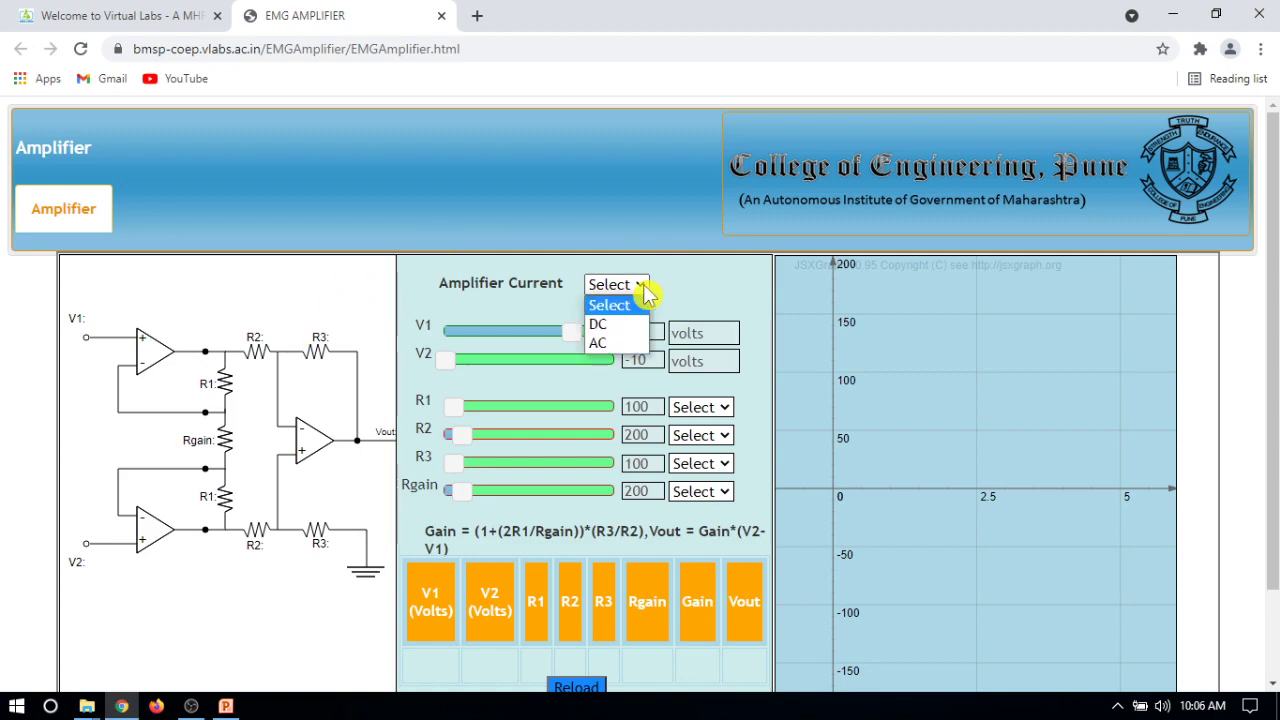
left_click(617, 343)
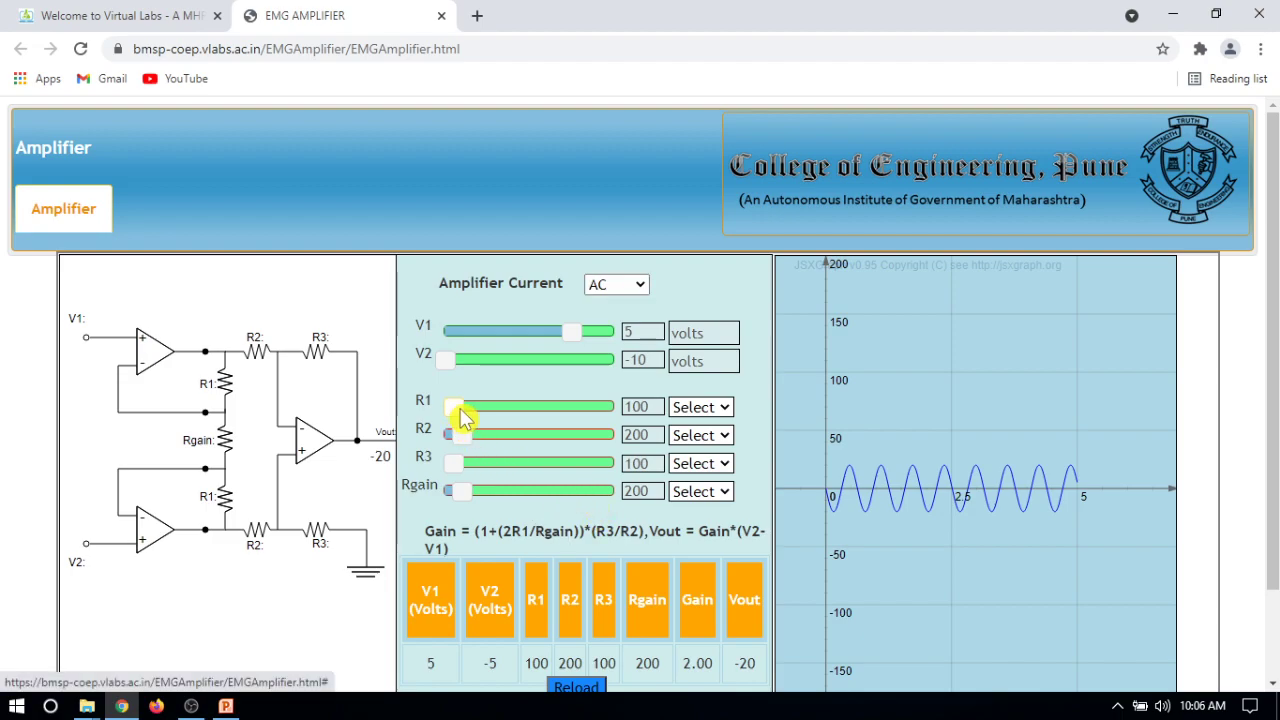
Step: Adjust the R1 slider from 100 to 200
left_click_drag(457, 412, 465, 413)
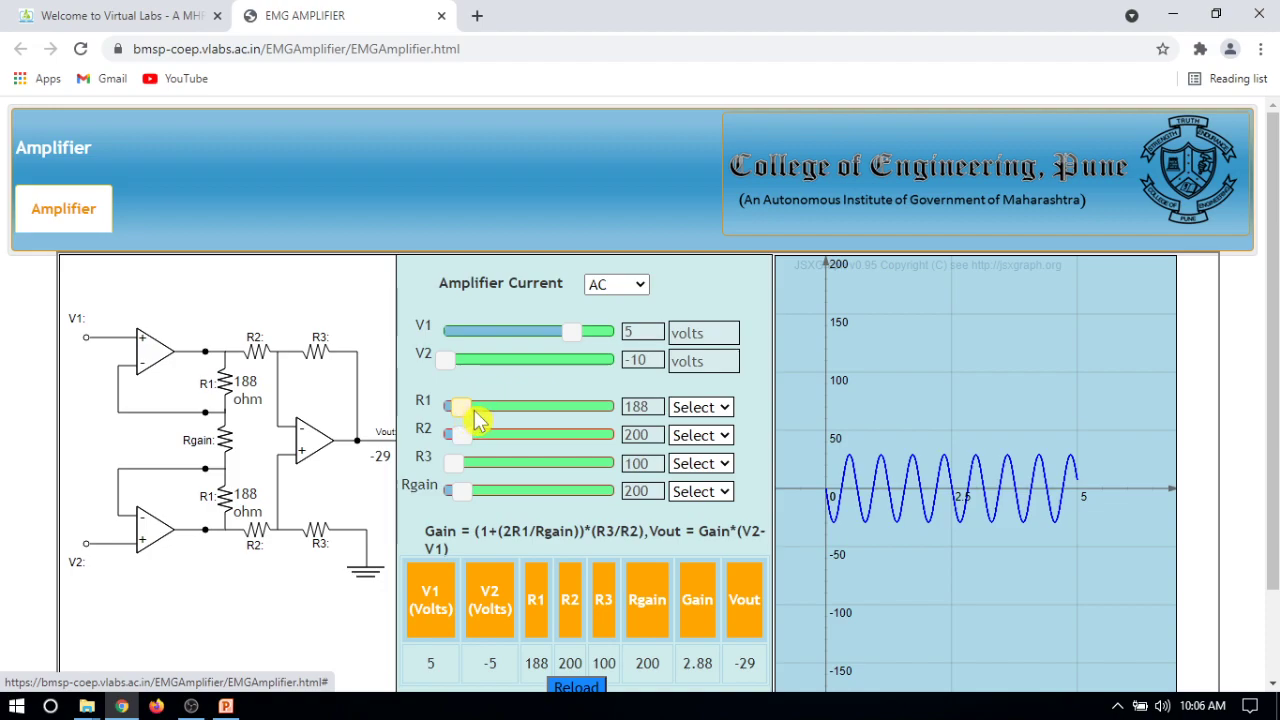
left_click(473, 406)
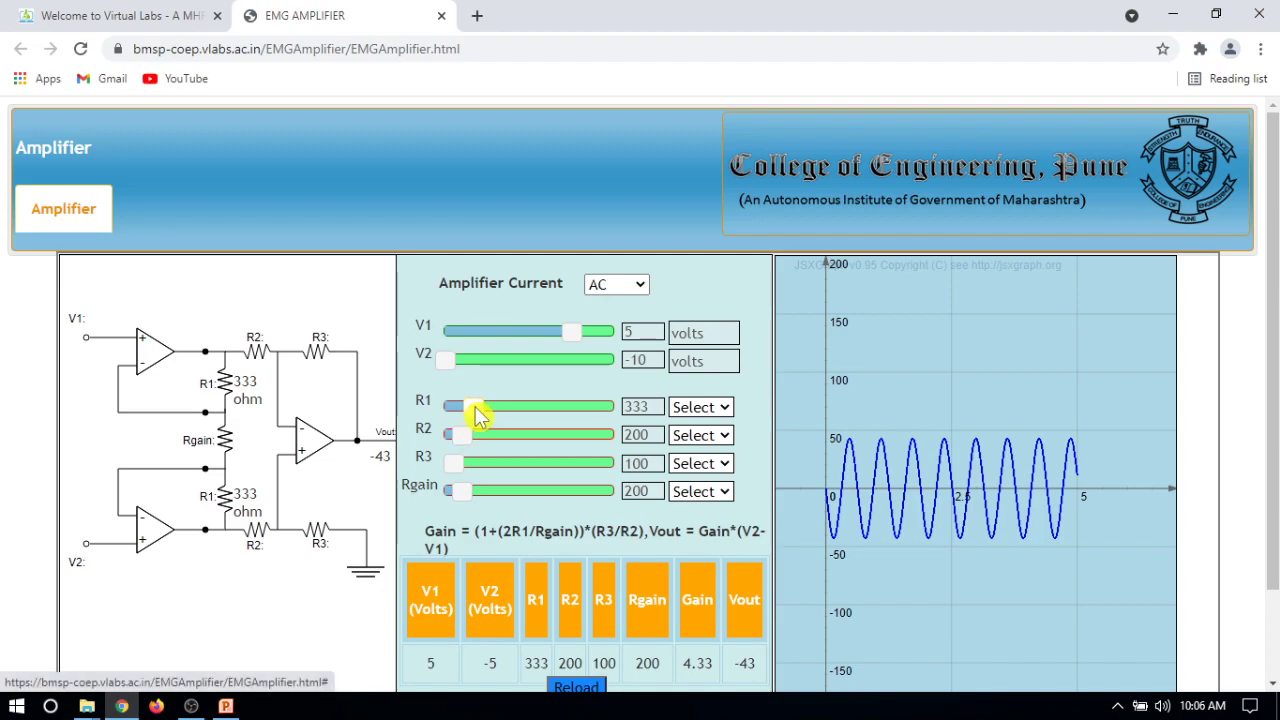
key("Right")
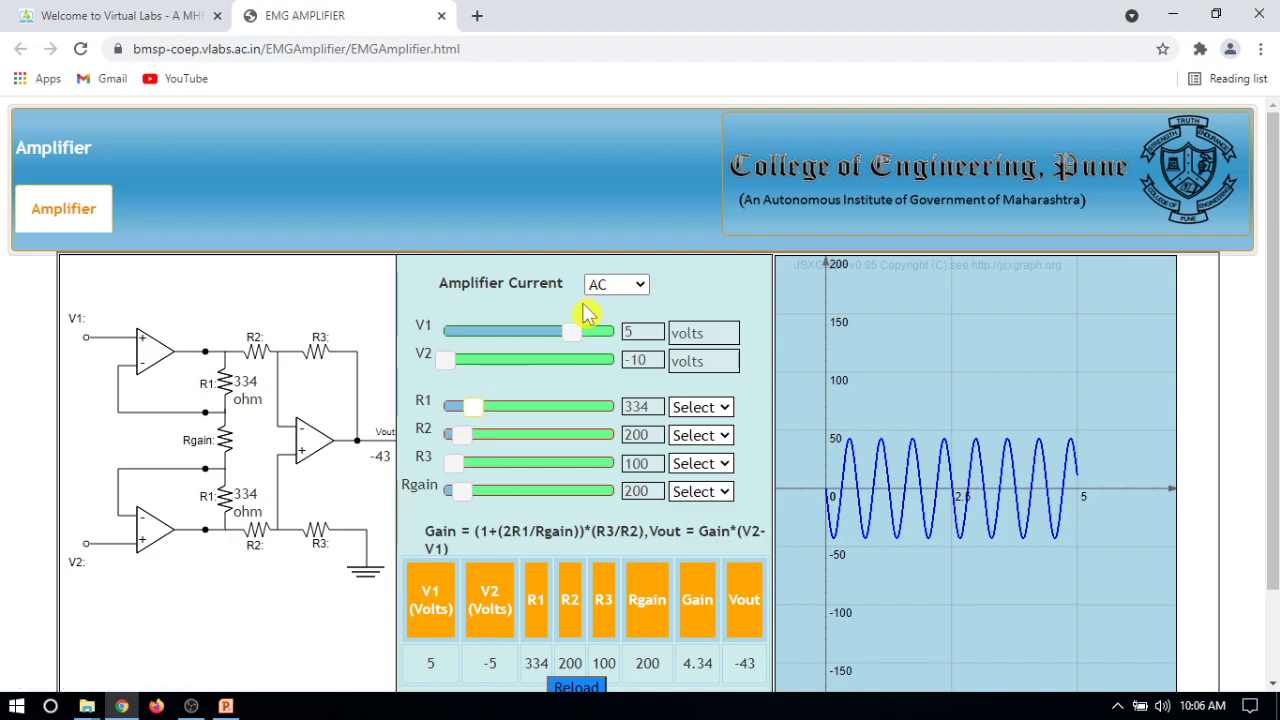
key("Page_Down")
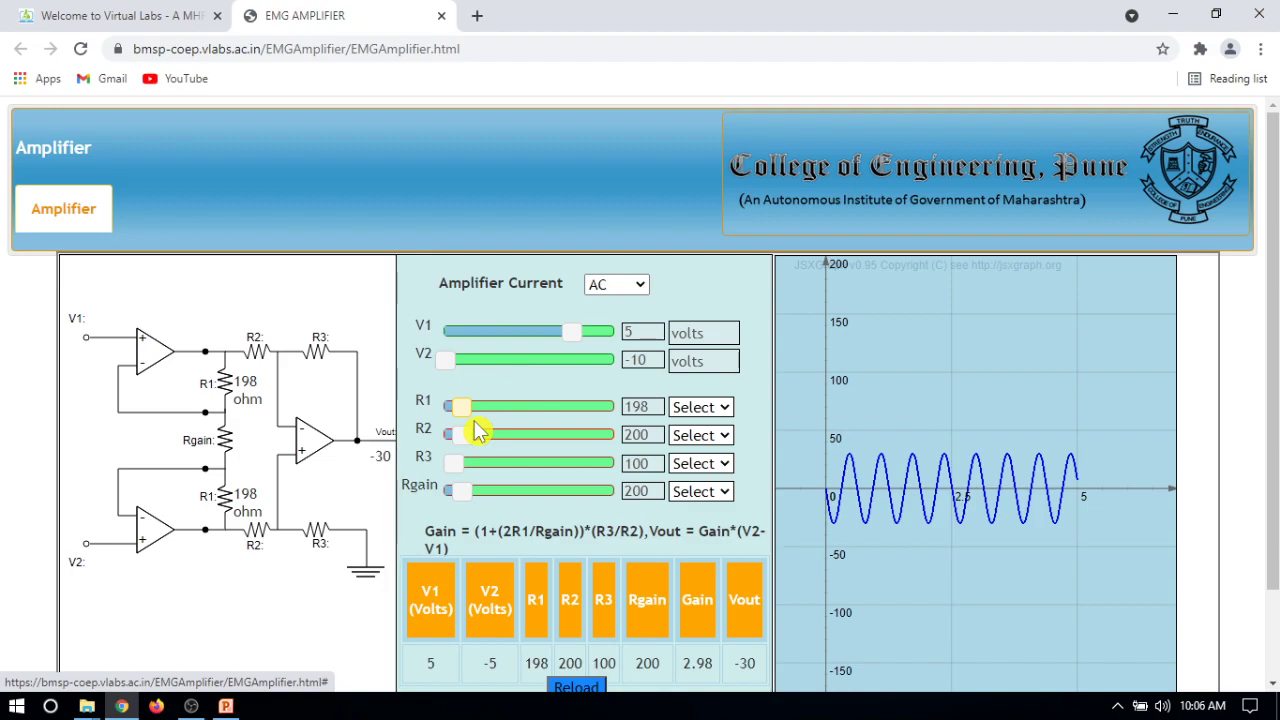
key("Right")
key("Right")
Step: Adjust the R3 slider to 200, bringing the gain to 3.00
left_click(481, 478)
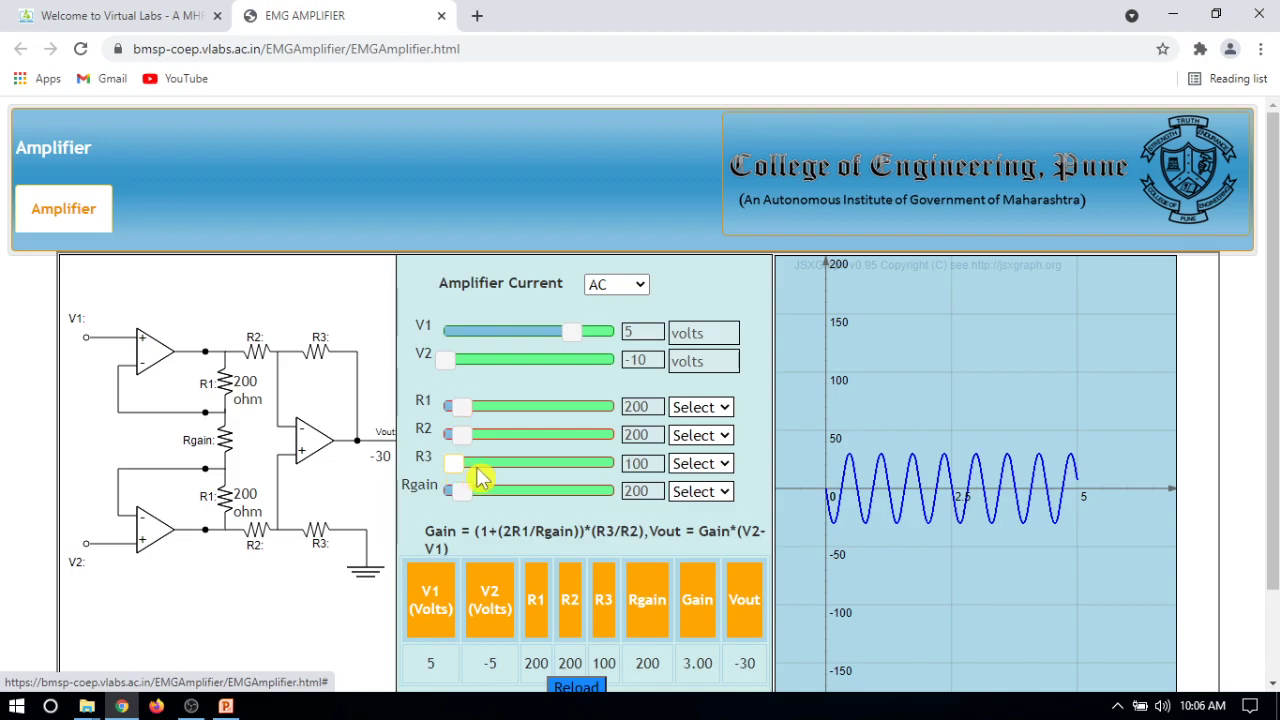
left_click_drag(481, 478, 466, 480)
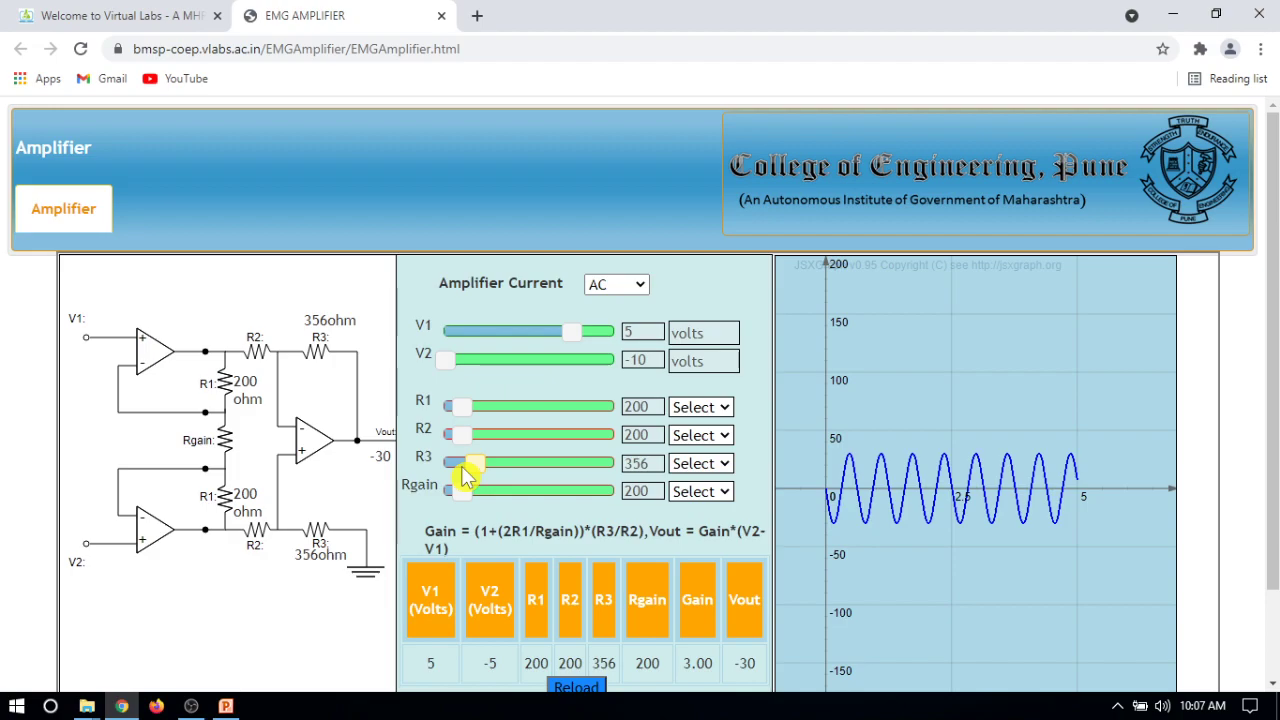
left_click(465, 477)
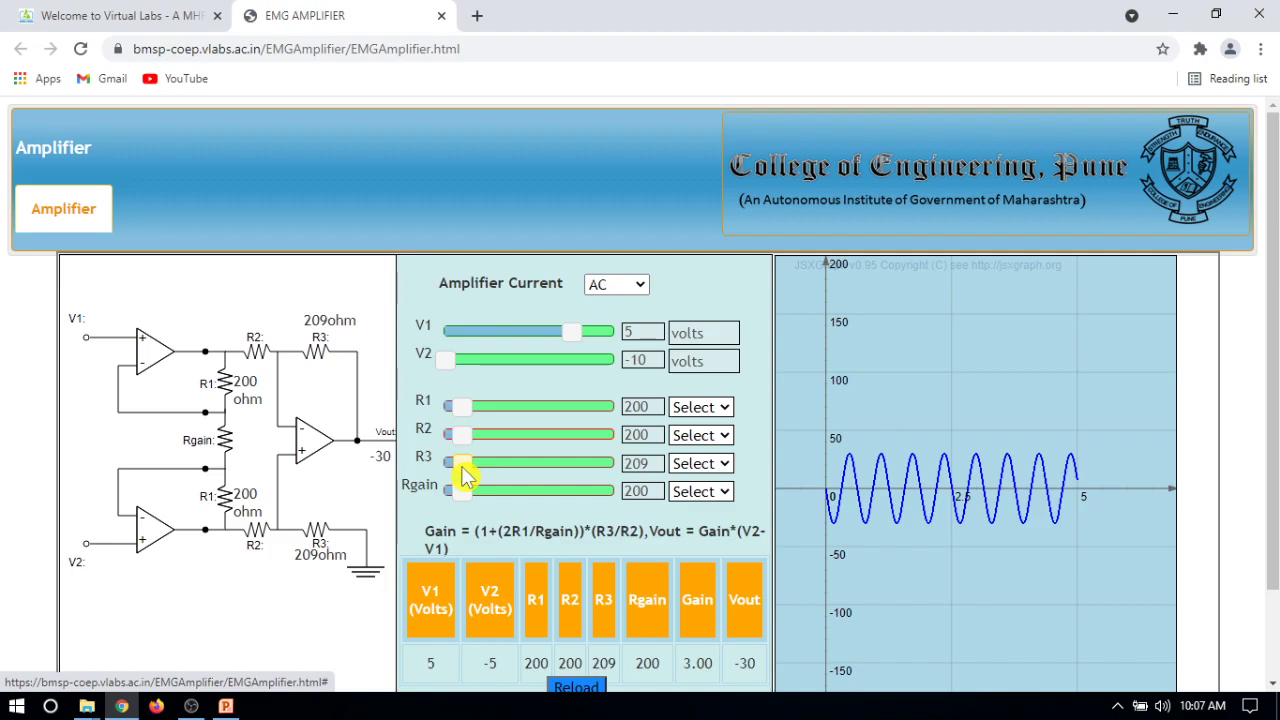
key("Left")
key("Left")
key("Left")
key("Left")
key("Left")
key("Left")
key("Left")
key("Left")
key("Left")
Step: Set the unit dropdowns of R1, R2, R3 and Rgain each to ohm
left_click(718, 410)
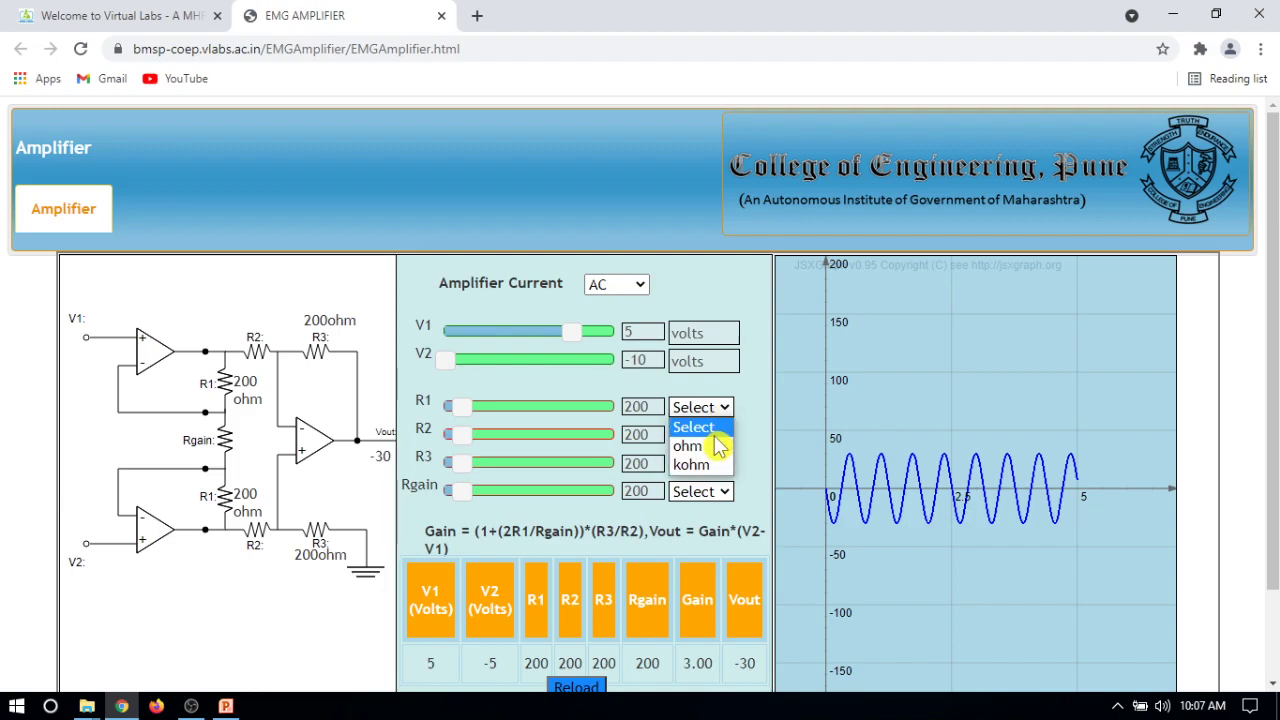
left_click(718, 448)
left_click(720, 437)
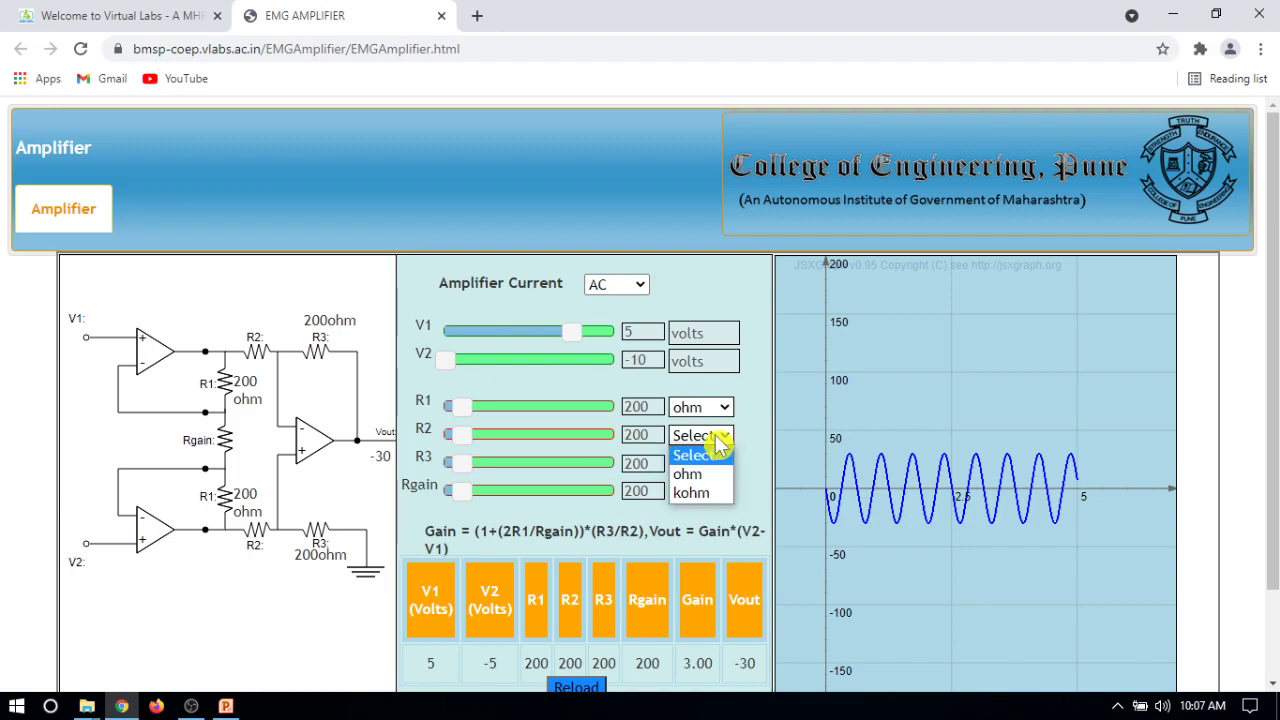
left_click(720, 477)
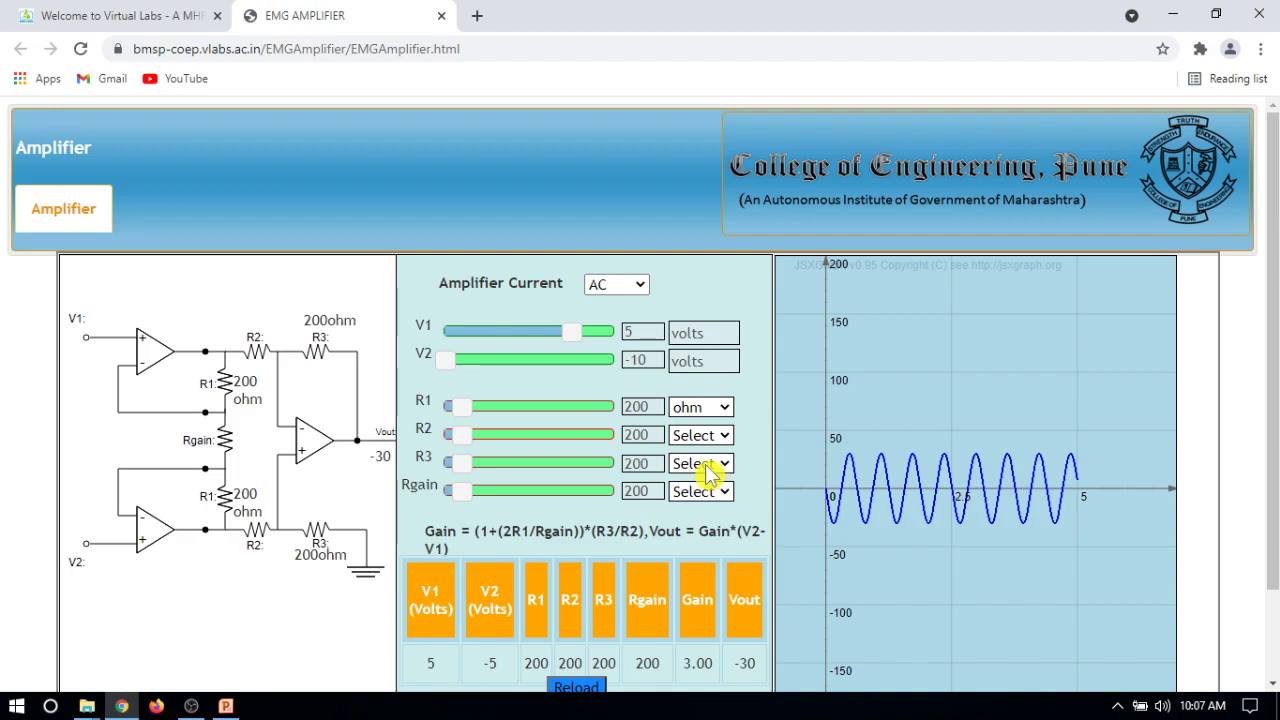
left_click(716, 474)
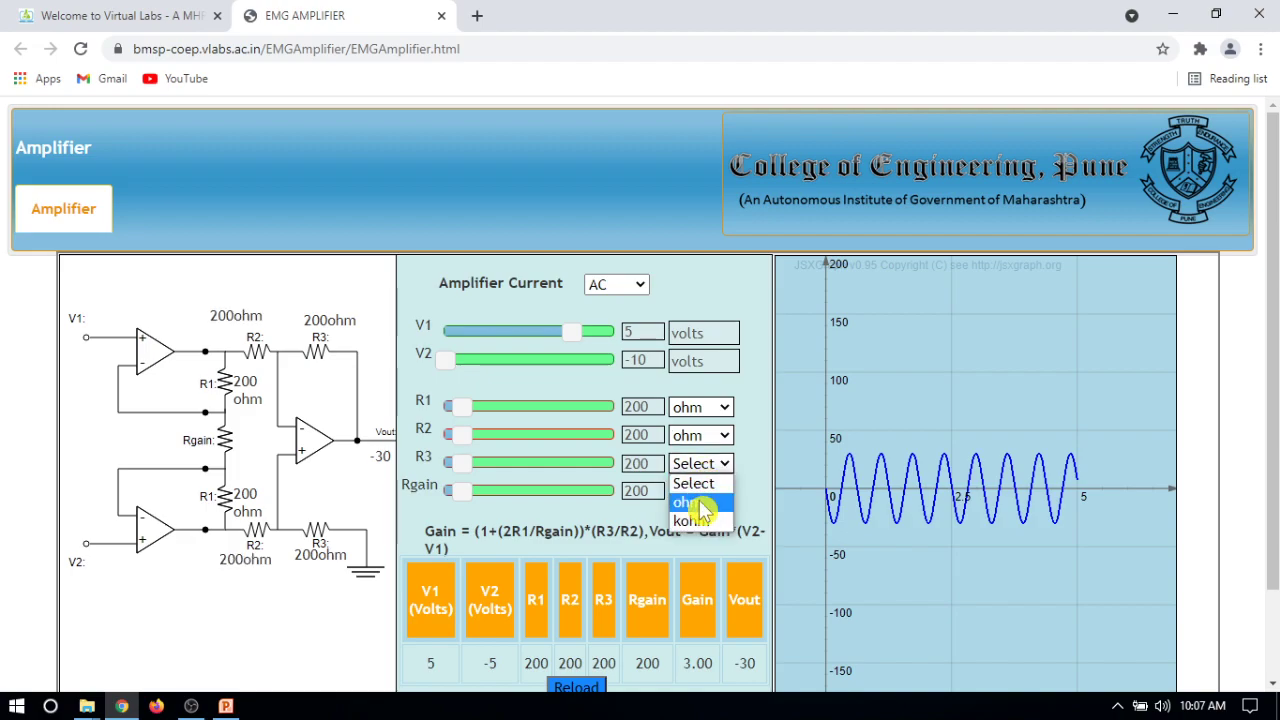
left_click(703, 508)
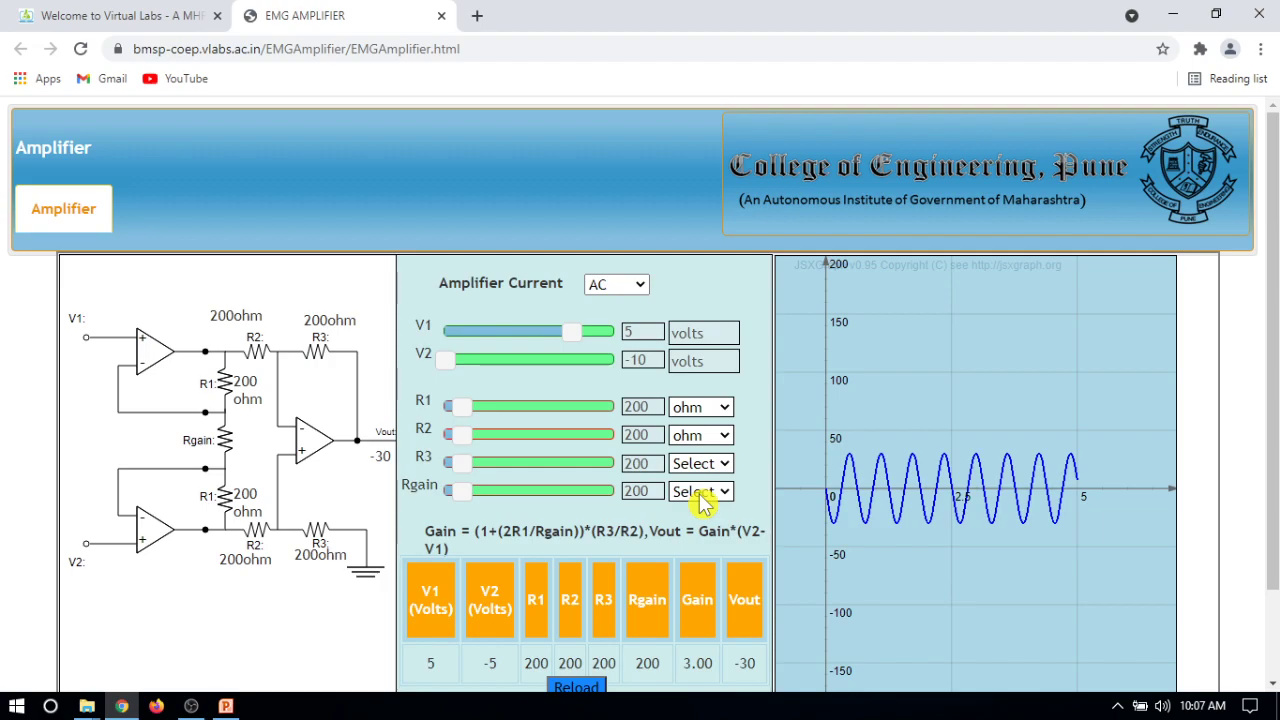
left_click(703, 503)
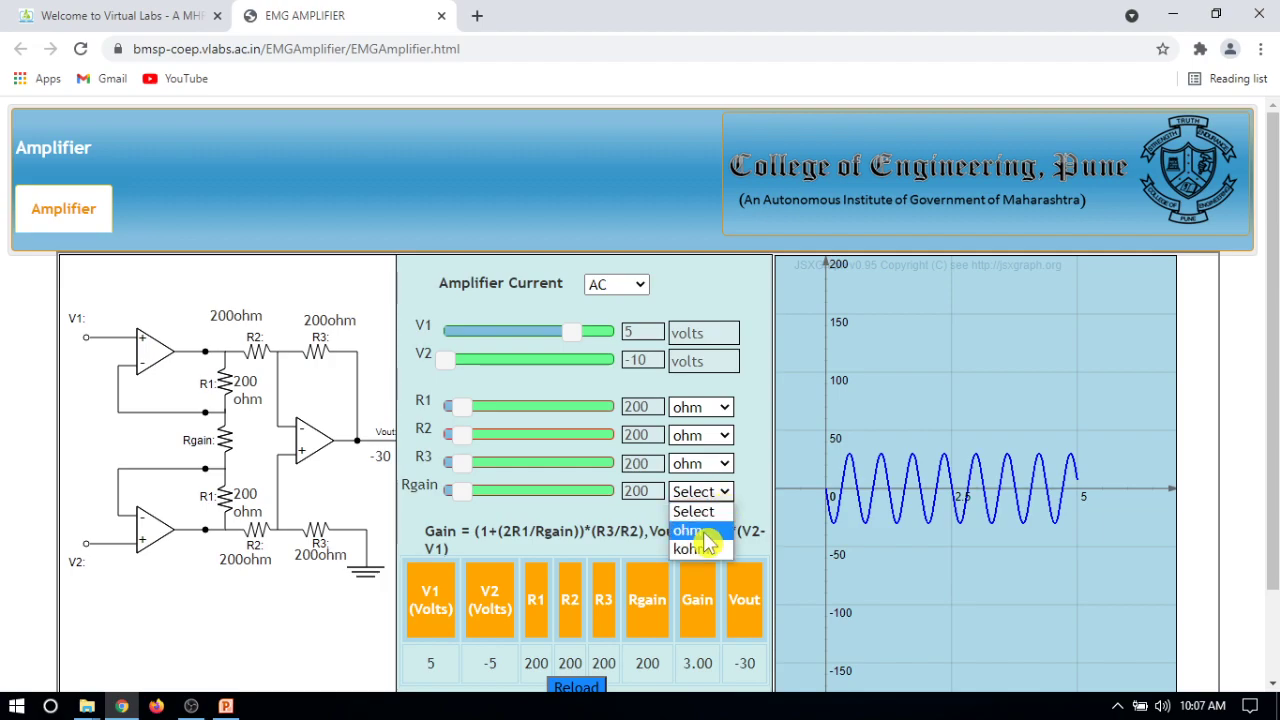
left_click(707, 540)
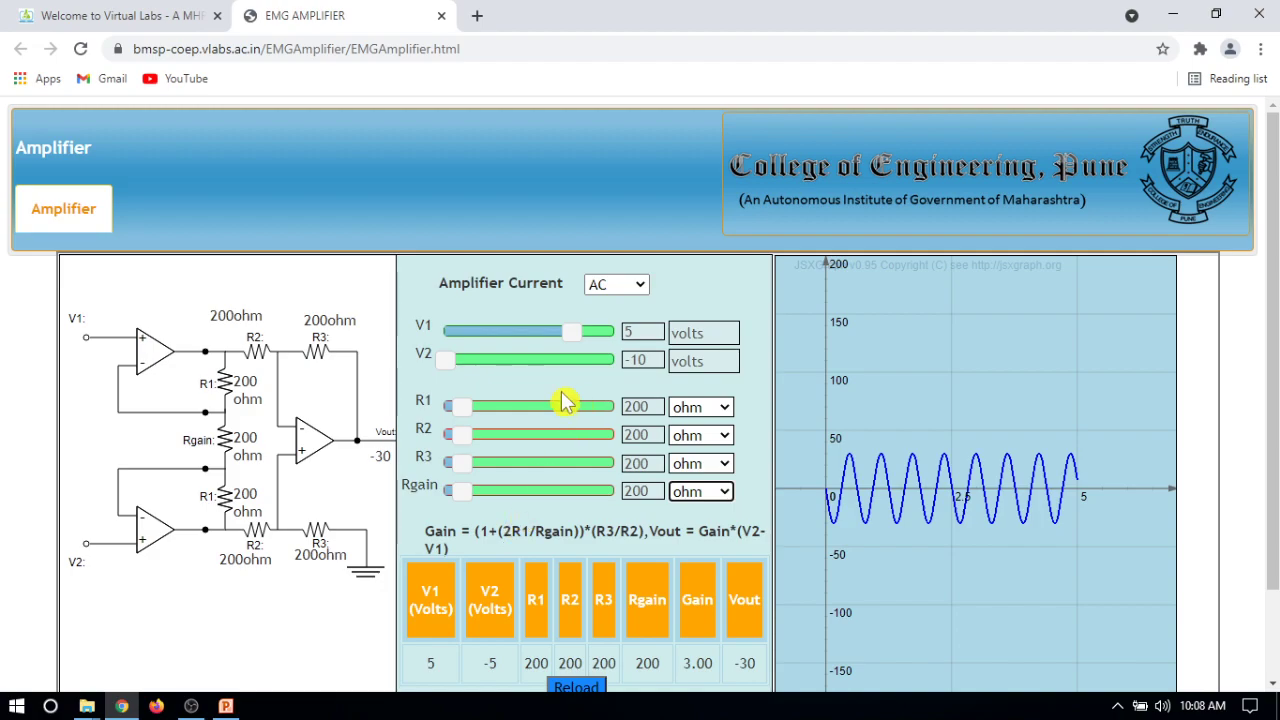
Step: Move the V2 slider from -10 to 7 volts, giving Vout 6 in the table
left_click(452, 366)
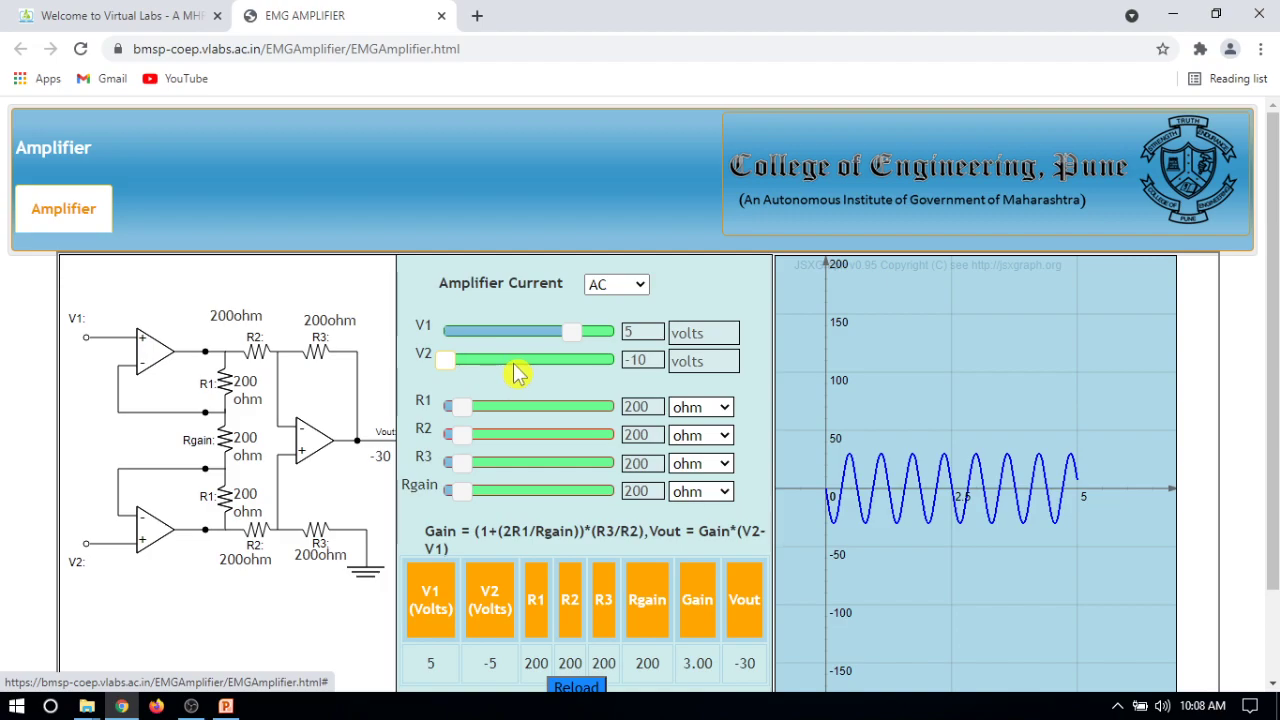
key("Right")
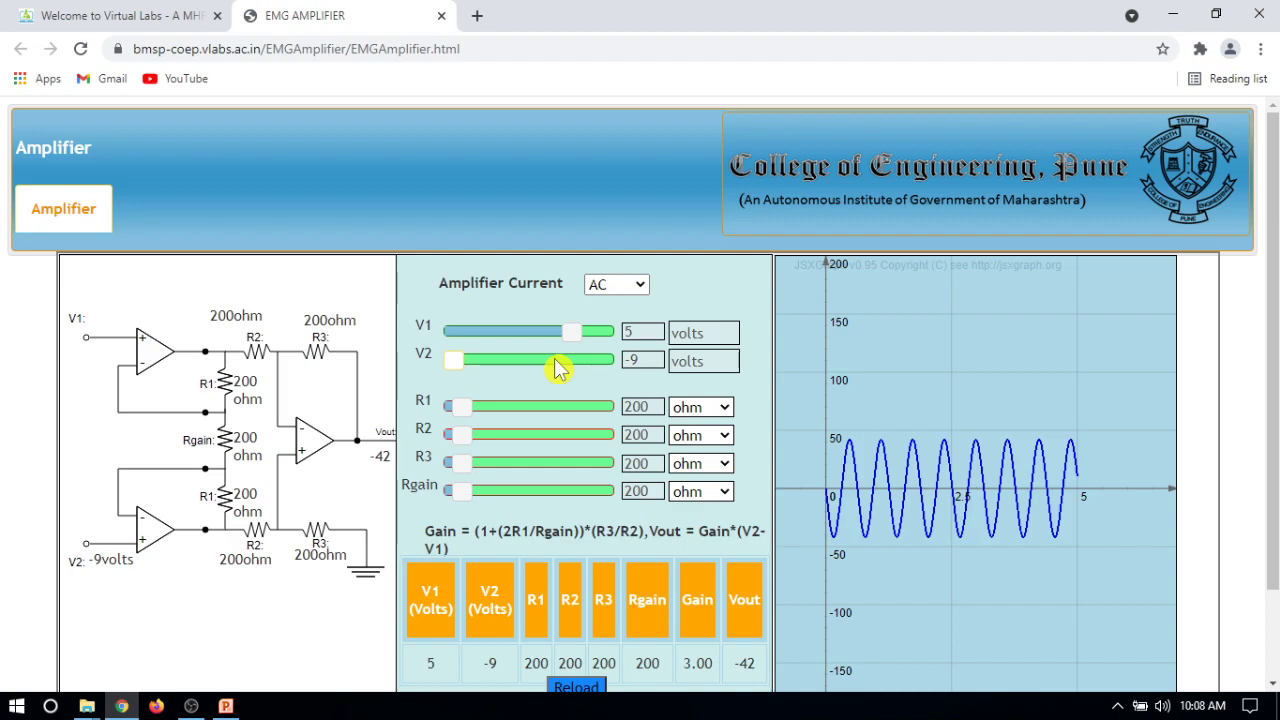
left_click(556, 362)
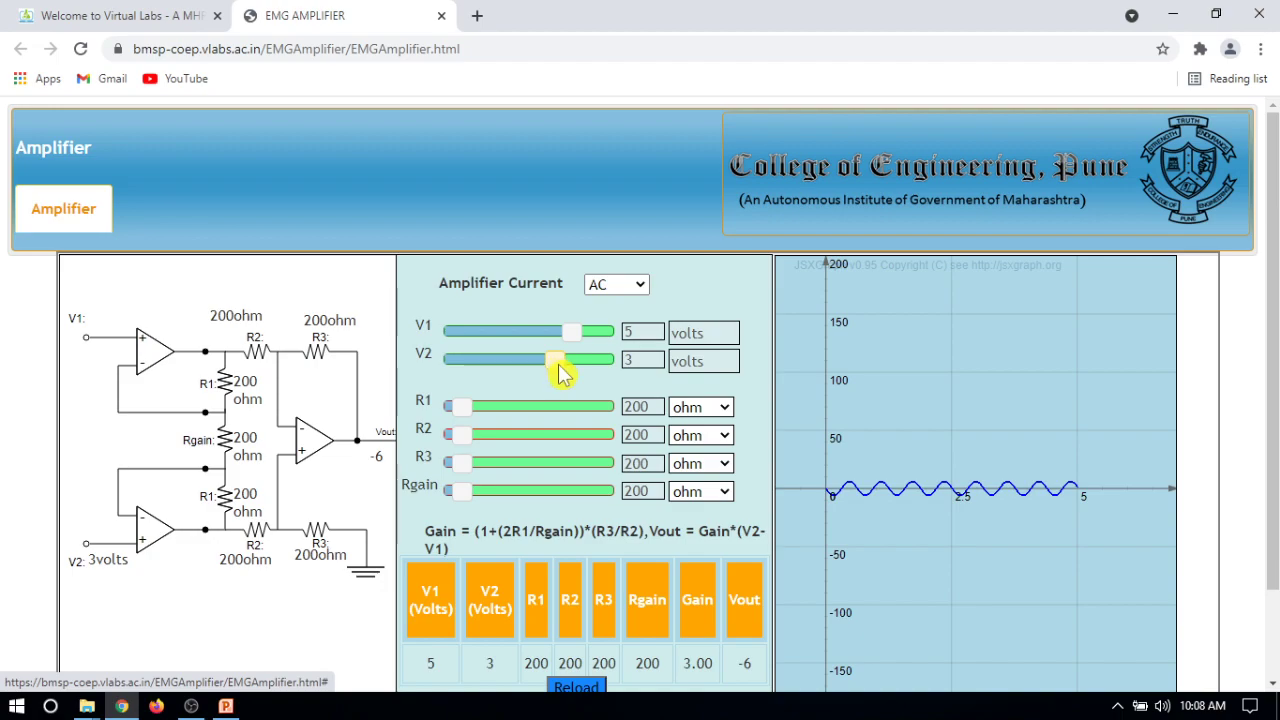
key("Right")
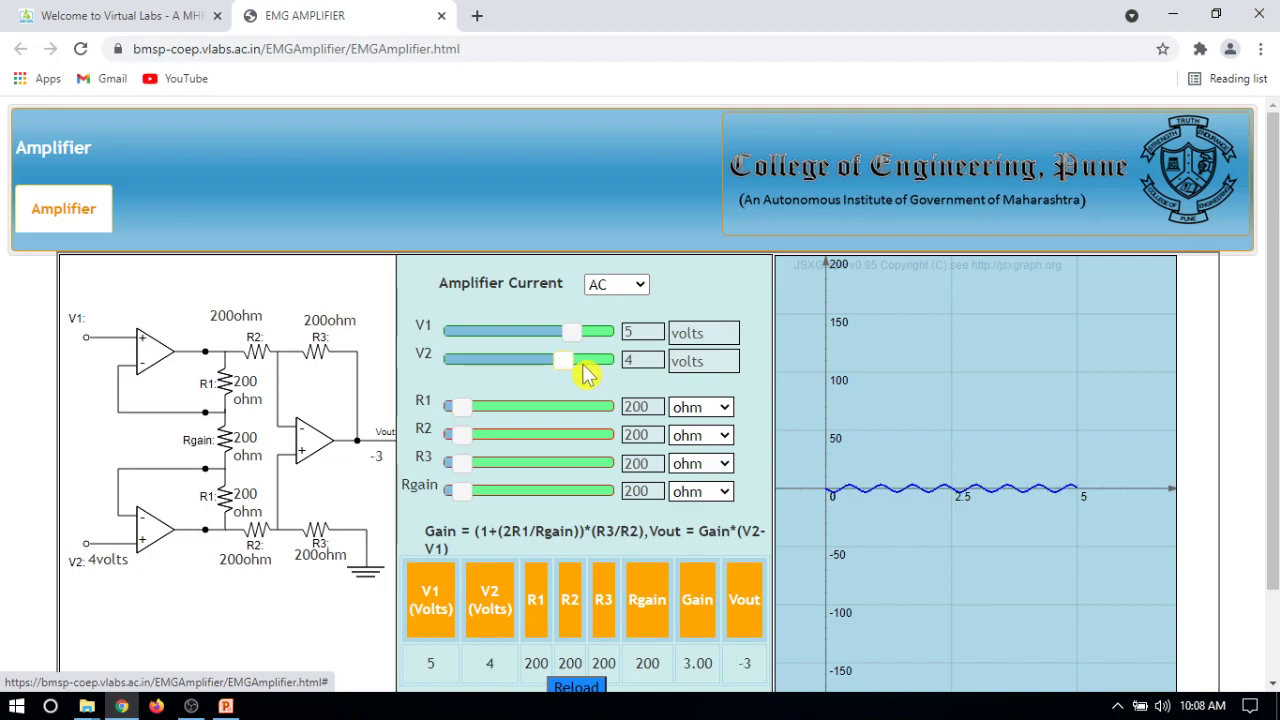
key("Right")
key("Right")
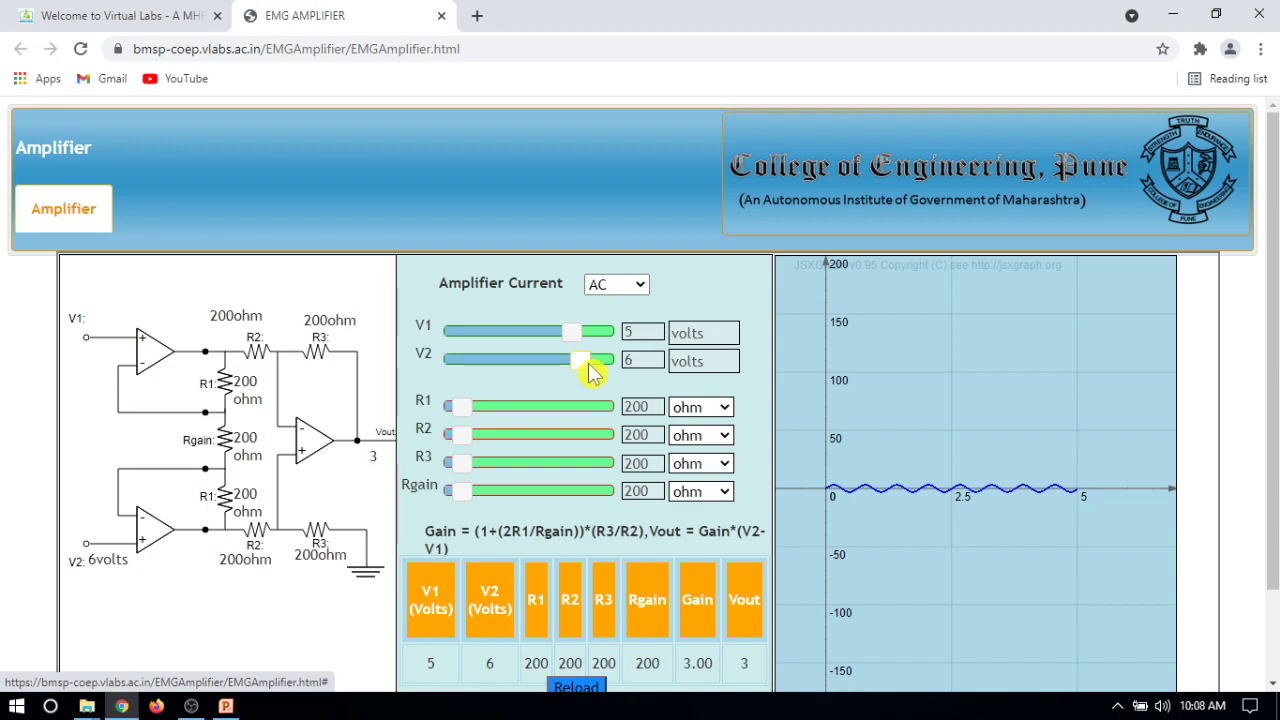
left_click(590, 363)
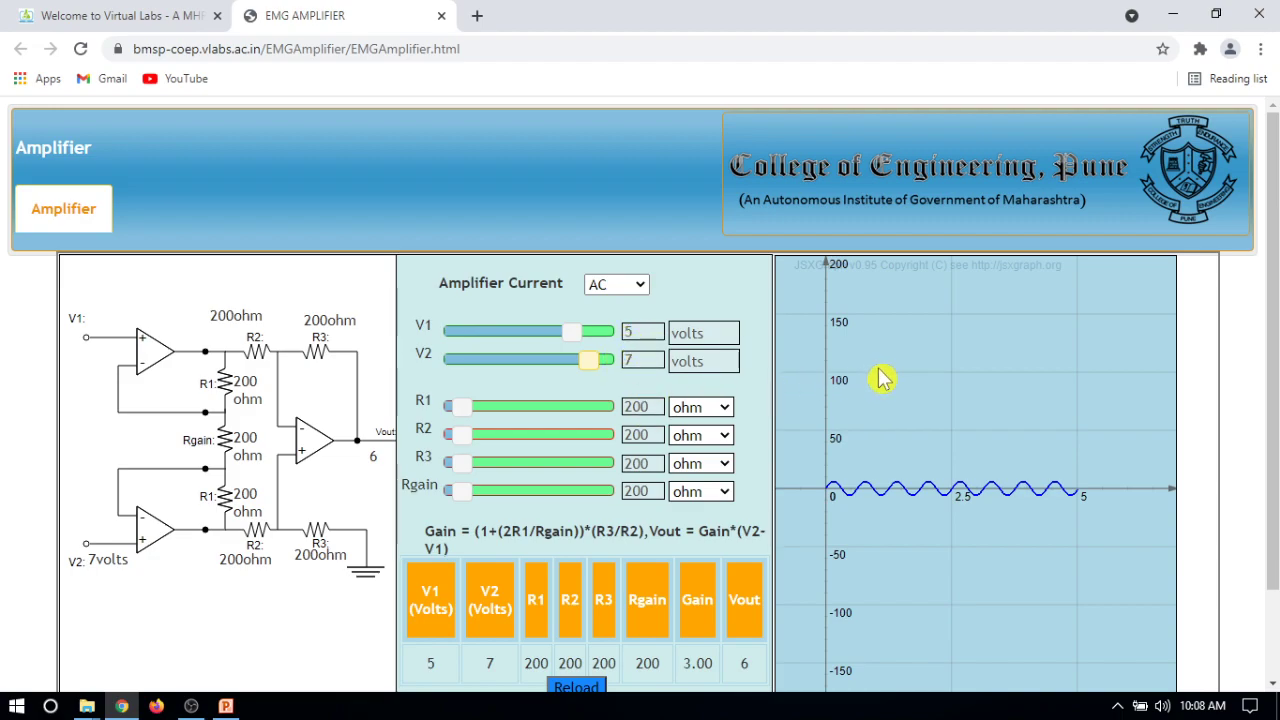
left_click_drag(1276, 212, 1276, 276)
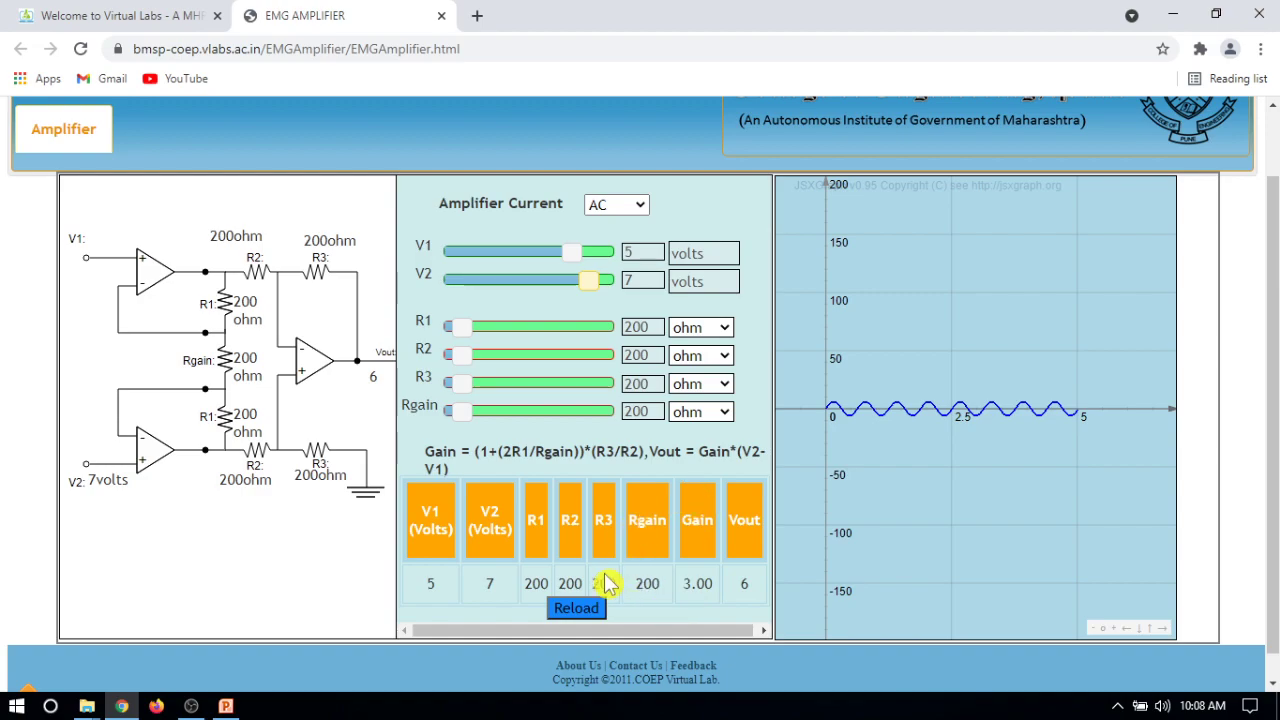
left_click(589, 275)
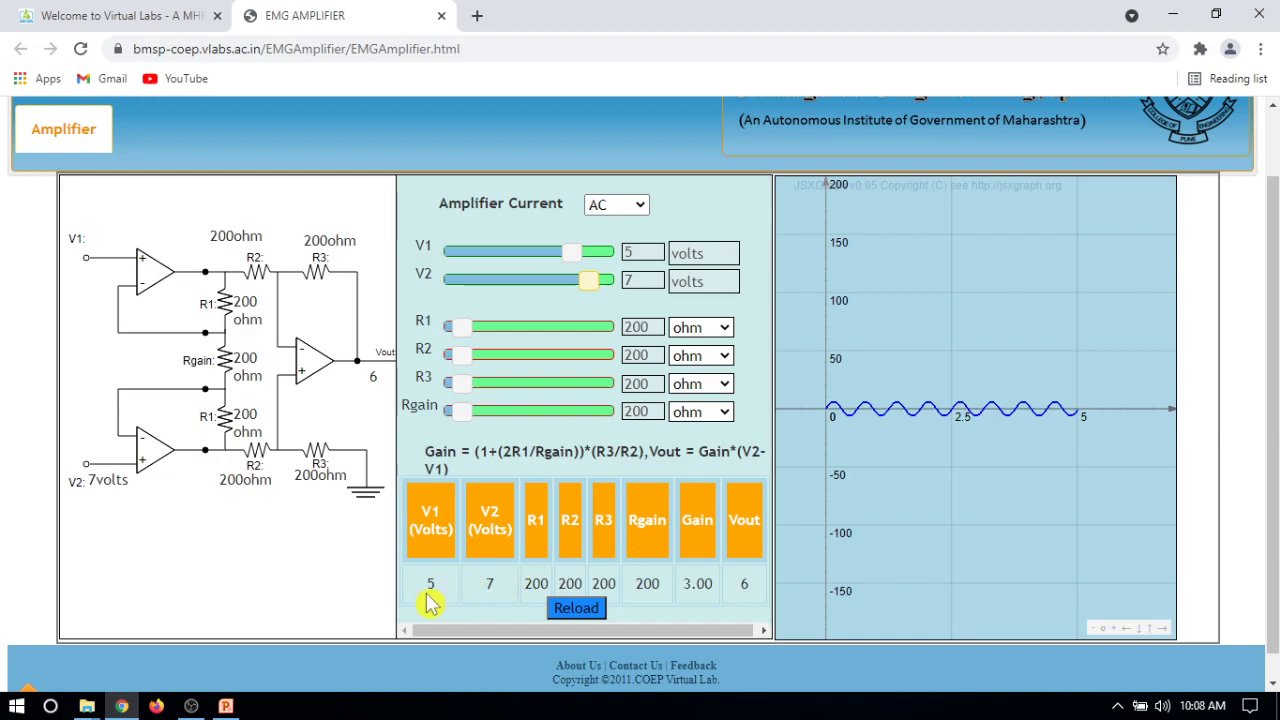